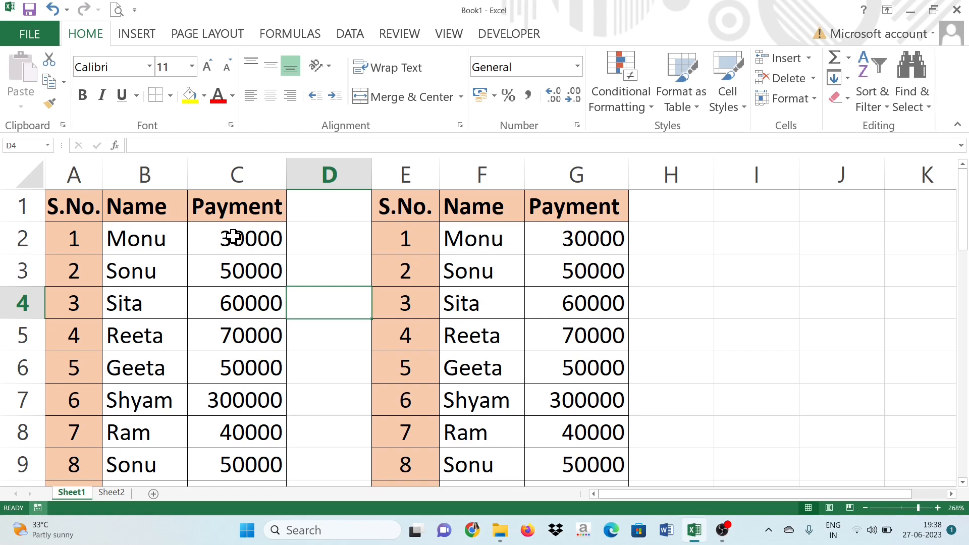
Examine the two payment tables in columns A–C and E–G down to row 34, including the first table's Payment column.
{"action": "left_click", "coordinate": [202, 263]}
{"action": "scroll", "coordinate": [204, 262], "scroll_direction": "down", "scroll_amount": 6}
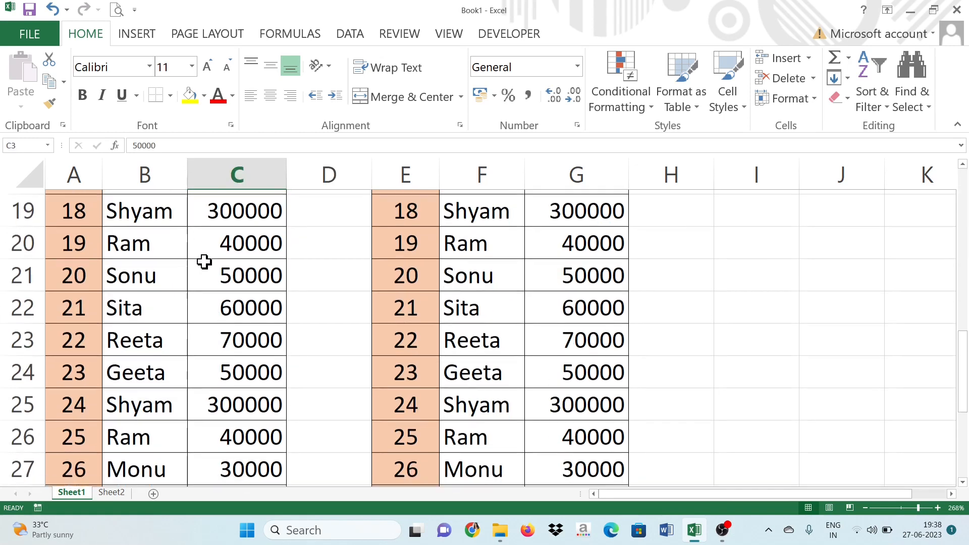
{"action": "scroll", "coordinate": [204, 262], "scroll_direction": "down", "scroll_amount": 5}
{"action": "scroll", "coordinate": [204, 262], "scroll_direction": "up", "scroll_amount": 4}
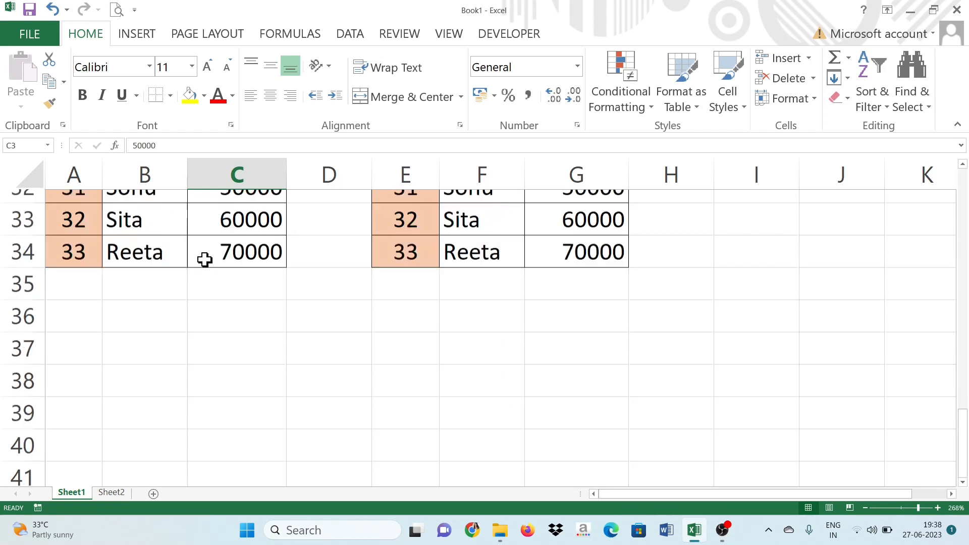
{"action": "scroll", "coordinate": [204, 261], "scroll_direction": "up", "scroll_amount": 7}
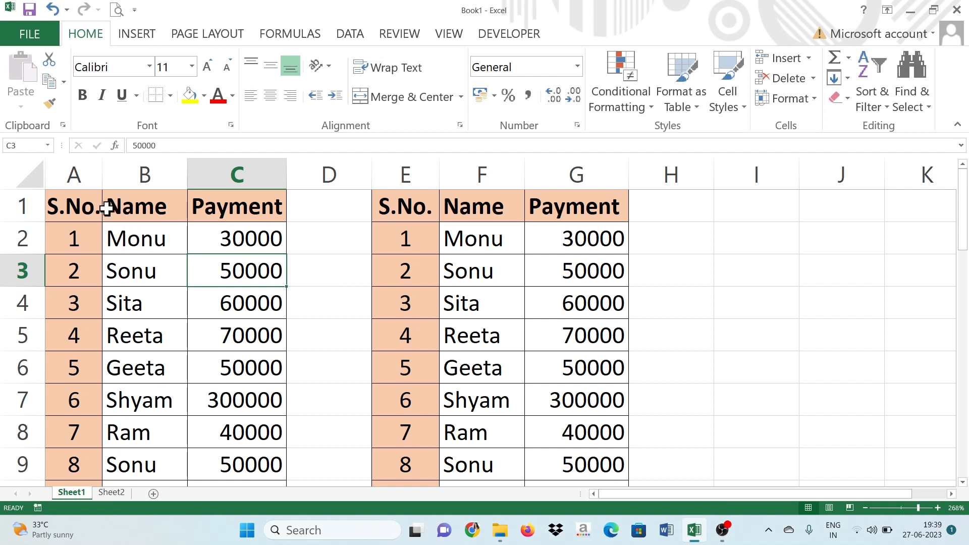
{"action": "left_click", "coordinate": [88, 211]}
{"action": "left_click_drag", "start_coordinate": [91, 206], "coordinate": [198, 469]}
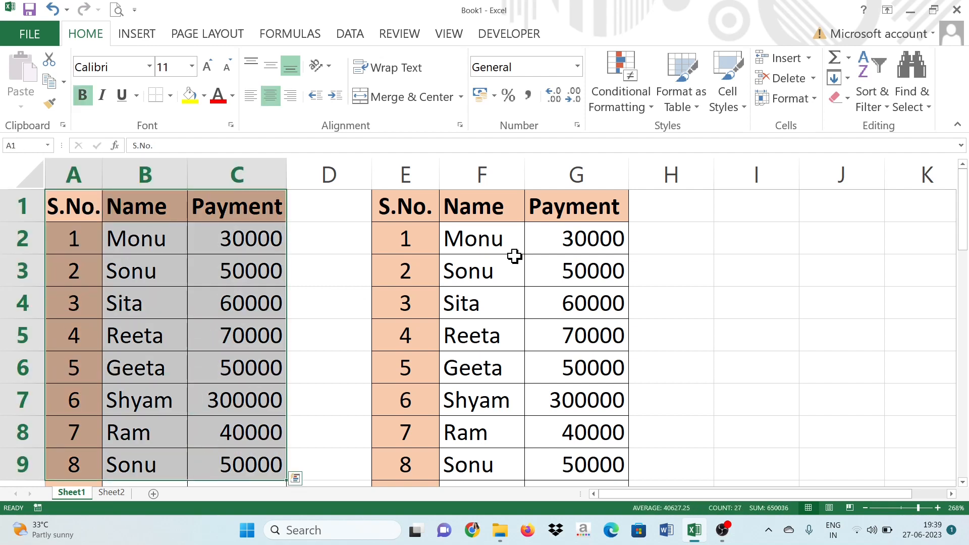
{"action": "left_click_drag", "start_coordinate": [401, 210], "coordinate": [589, 407]}
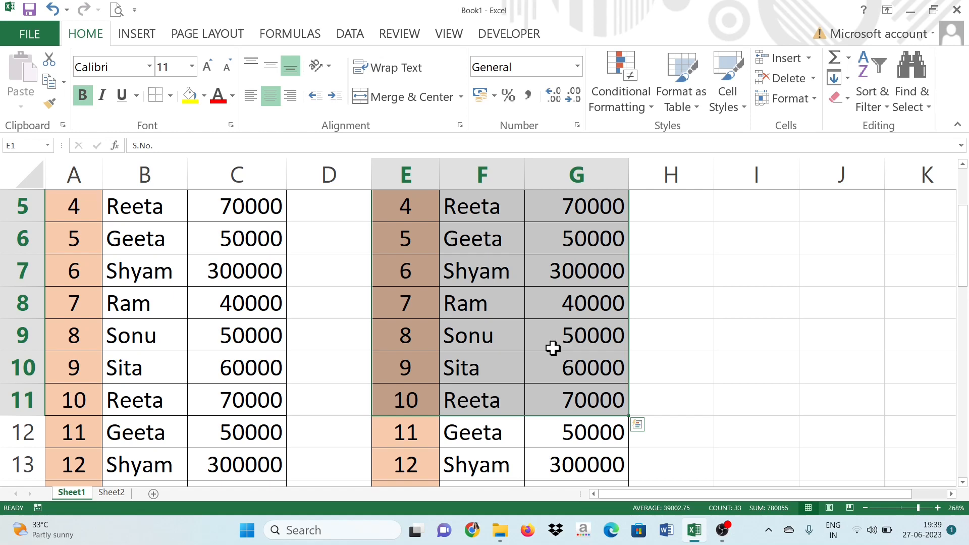
{"action": "scroll", "coordinate": [222, 261], "scroll_direction": "down", "scroll_amount": 1}
{"action": "scroll", "coordinate": [223, 261], "scroll_direction": "up", "scroll_amount": 3}
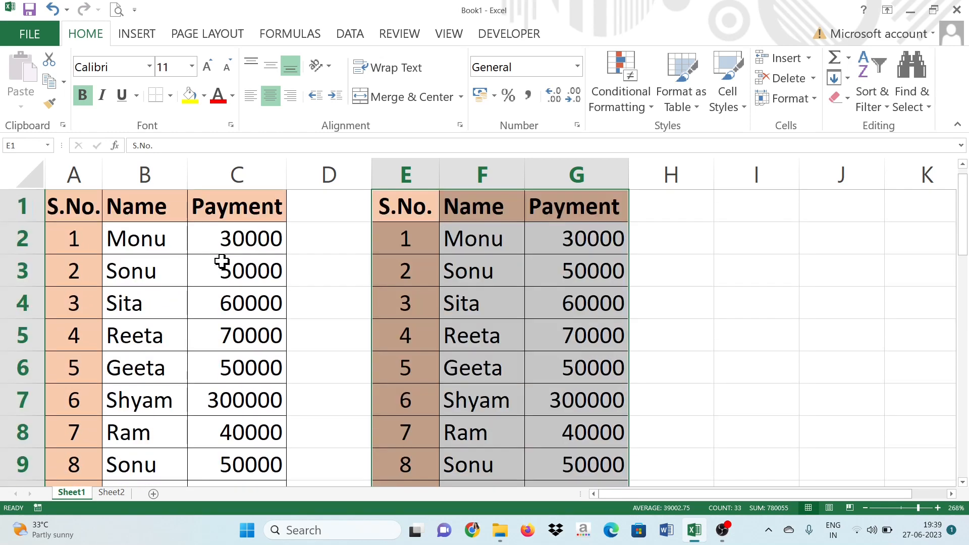
{"action": "left_click", "coordinate": [216, 244]}
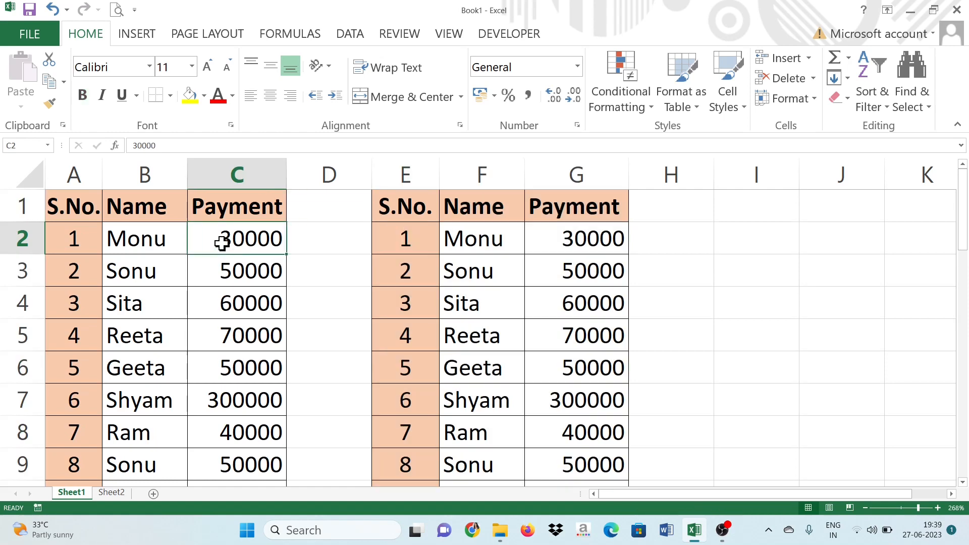
{"action": "left_click_drag", "start_coordinate": [220, 252], "coordinate": [217, 478]}
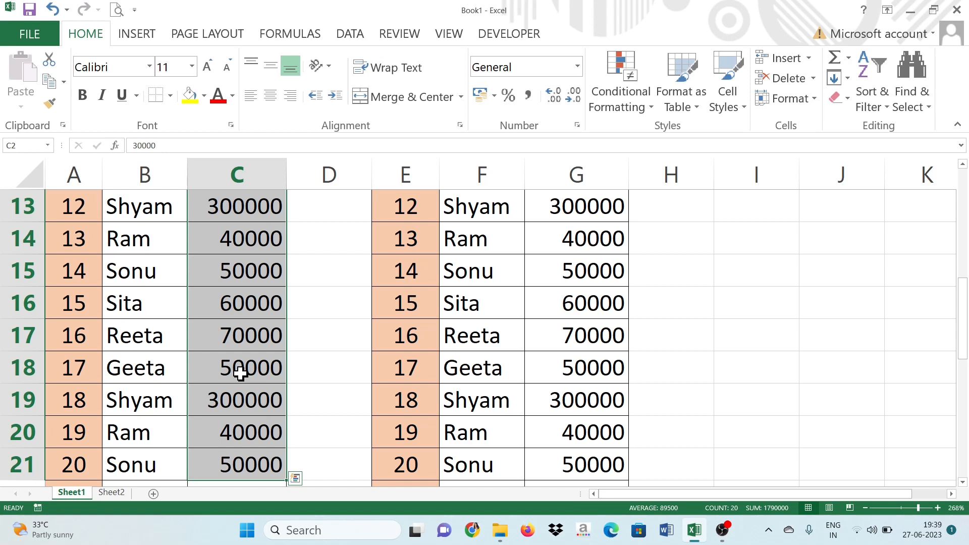
{"action": "scroll", "coordinate": [240, 374], "scroll_direction": "down", "scroll_amount": 1}
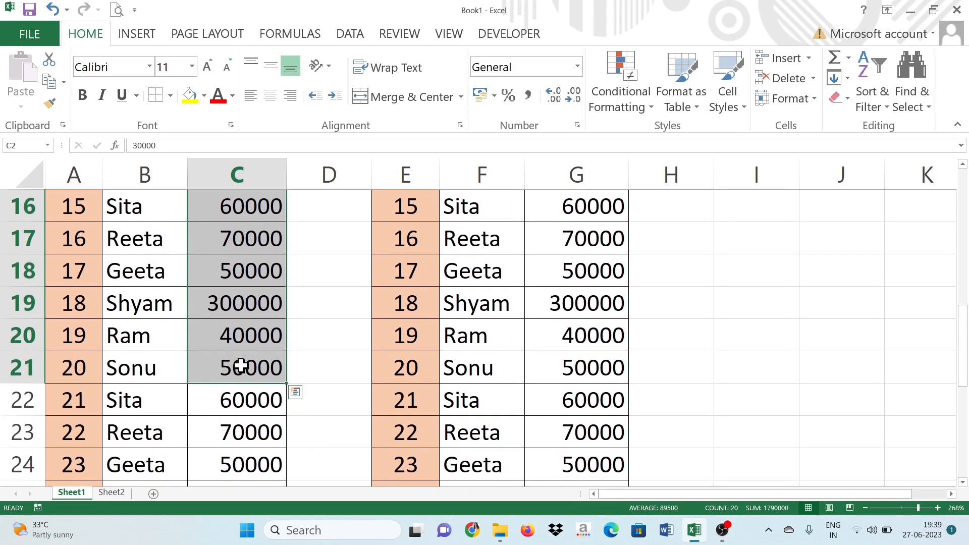
{"action": "scroll", "coordinate": [238, 366], "scroll_direction": "up", "scroll_amount": 5}
Enter the label Total in cell B35, beneath the first table's names.
{"action": "scroll", "coordinate": [240, 358], "scroll_direction": "down", "scroll_amount": 6}
{"action": "scroll", "coordinate": [240, 356], "scroll_direction": "down", "scroll_amount": 4}
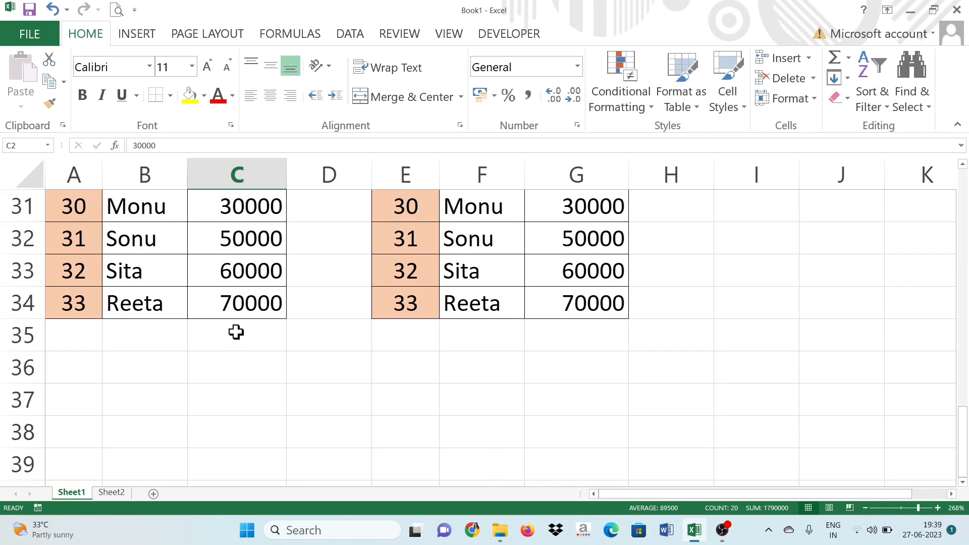
{"action": "left_click", "coordinate": [217, 332]}
{"action": "left_click", "coordinate": [167, 334]}
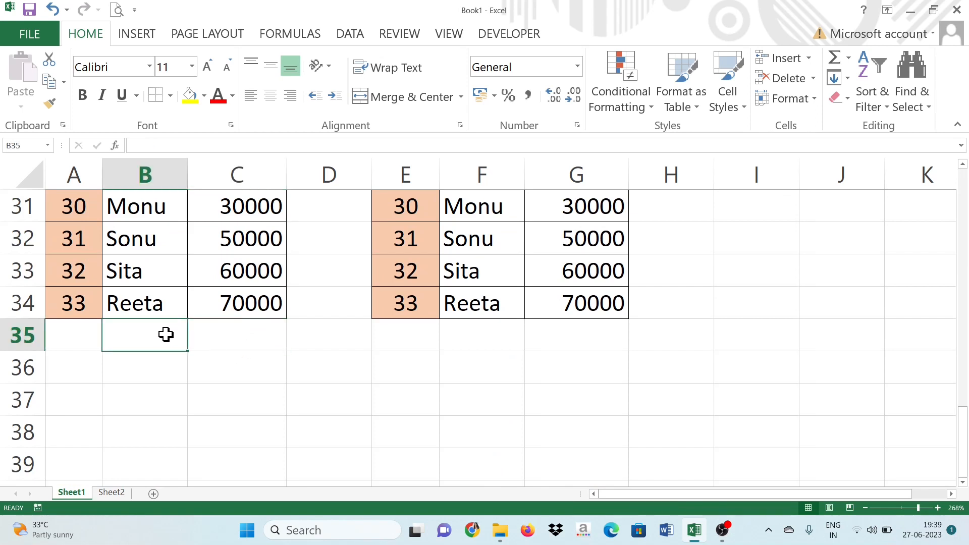
{"action": "type", "text": "Total"}
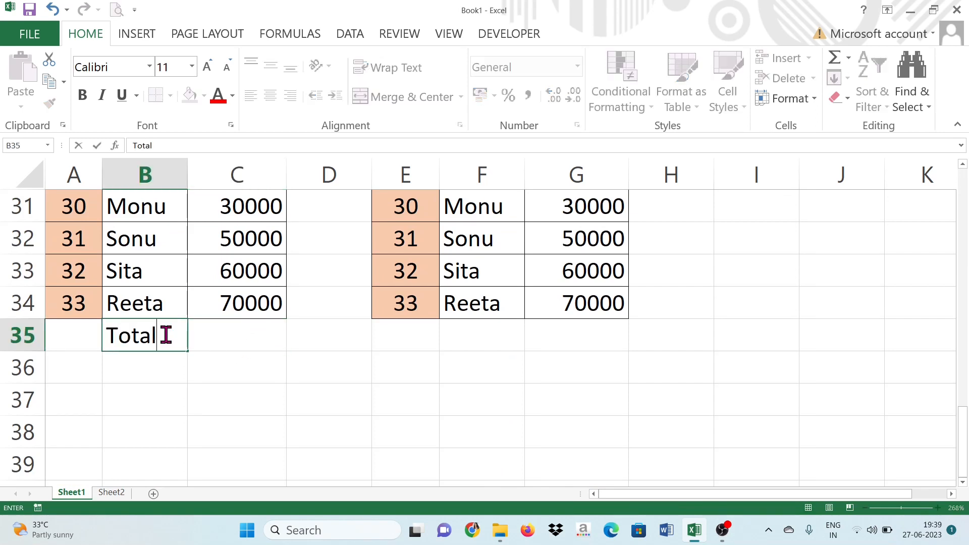
{"action": "key", "text": "Return"}
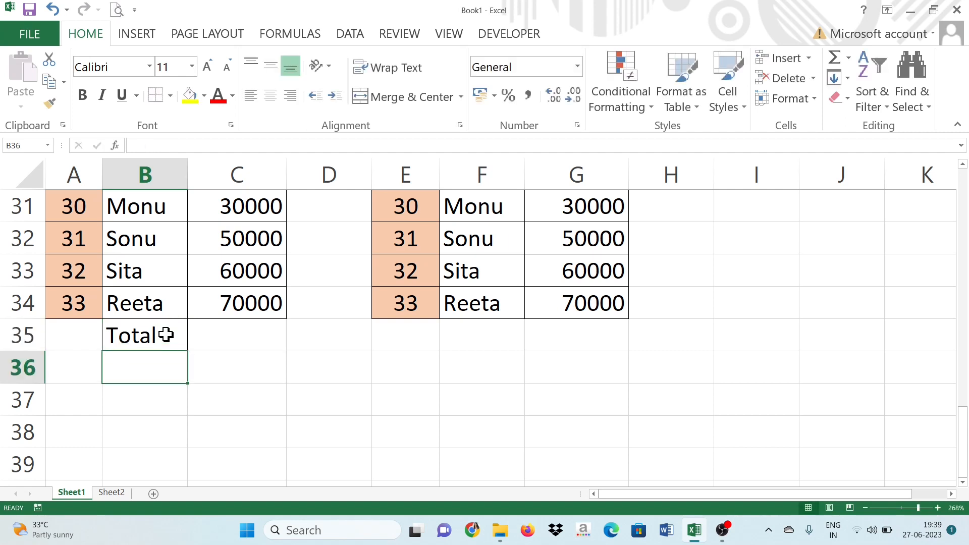
Sum the first table's payments in cell C35 with AutoSum, using =SUM(C2:C34).
{"action": "key", "text": "Right"}
{"action": "key", "text": "Up"}
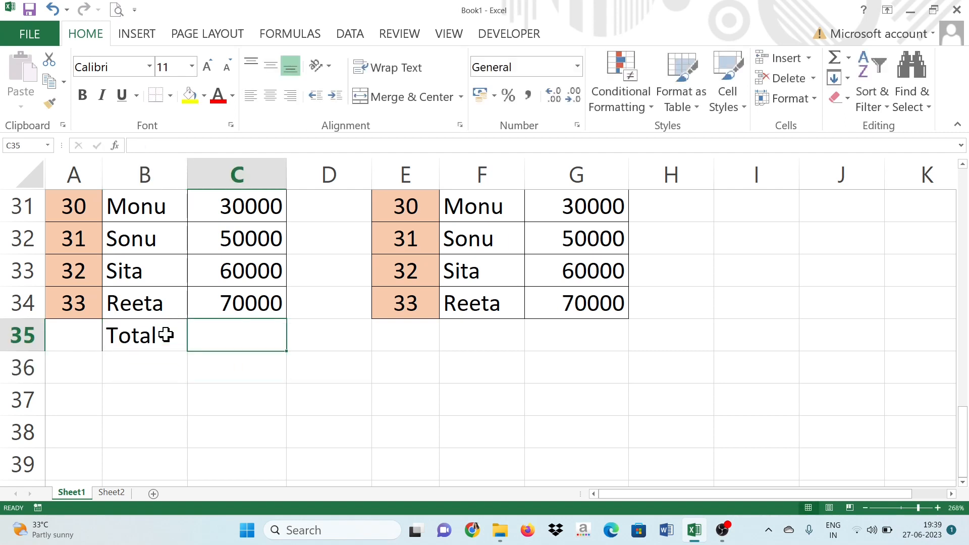
{"action": "type", "text": "="}
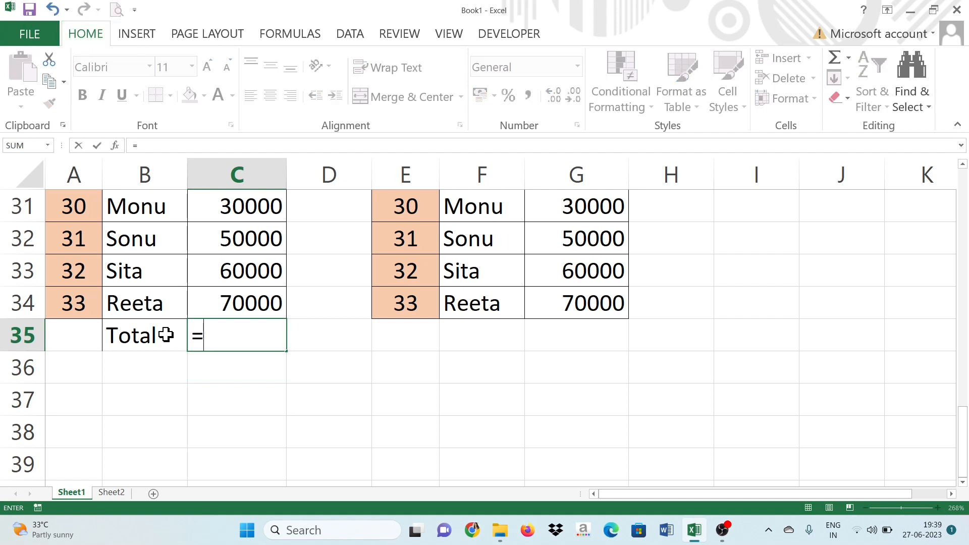
{"action": "key", "text": "Escape"}
{"action": "key", "text": "alt+equal"}
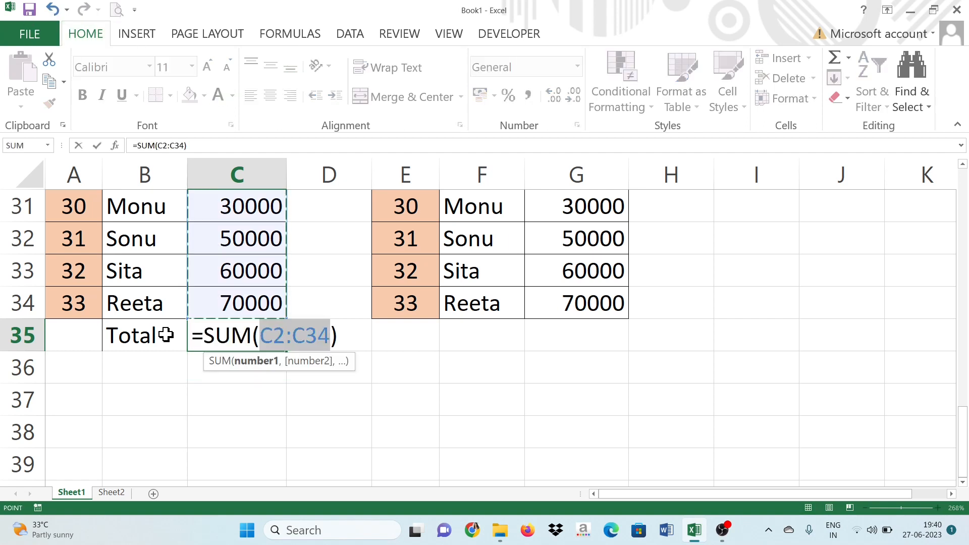
{"action": "key", "text": "Return"}
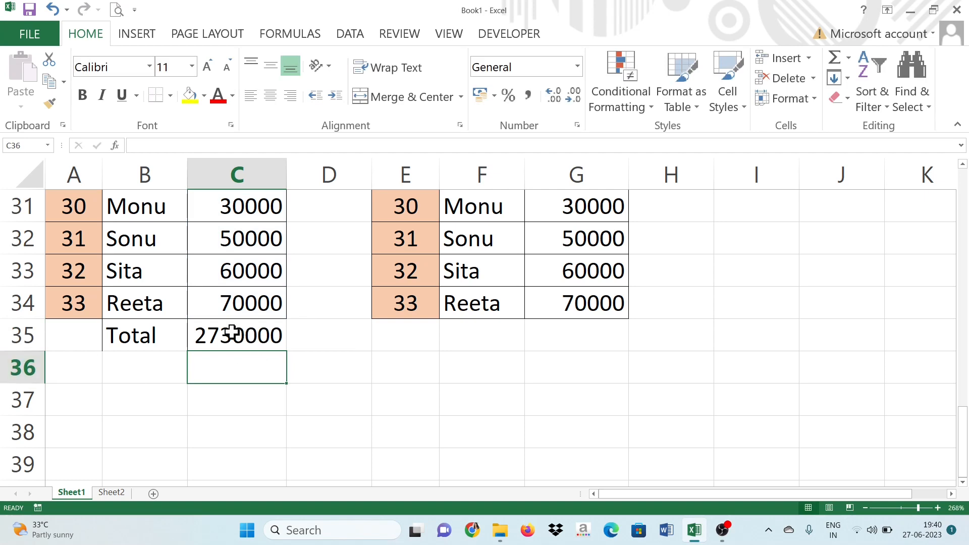
Check the sum of the payments in C2:C34 against the total and inspect the formula in cell C35.
{"action": "scroll", "coordinate": [240, 303], "scroll_direction": "up", "scroll_amount": 10}
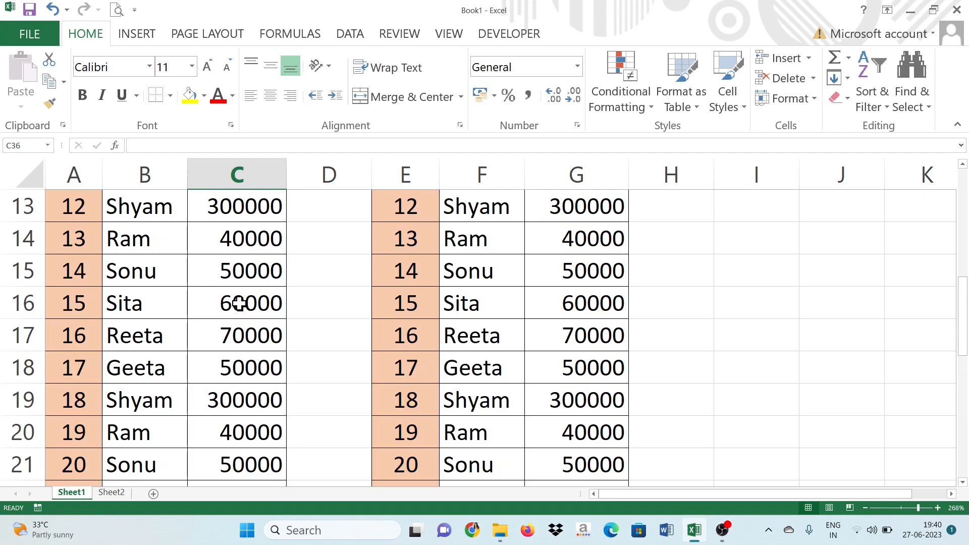
{"action": "left_click", "coordinate": [243, 249]}
{"action": "left_click_drag", "start_coordinate": [244, 249], "coordinate": [246, 409]}
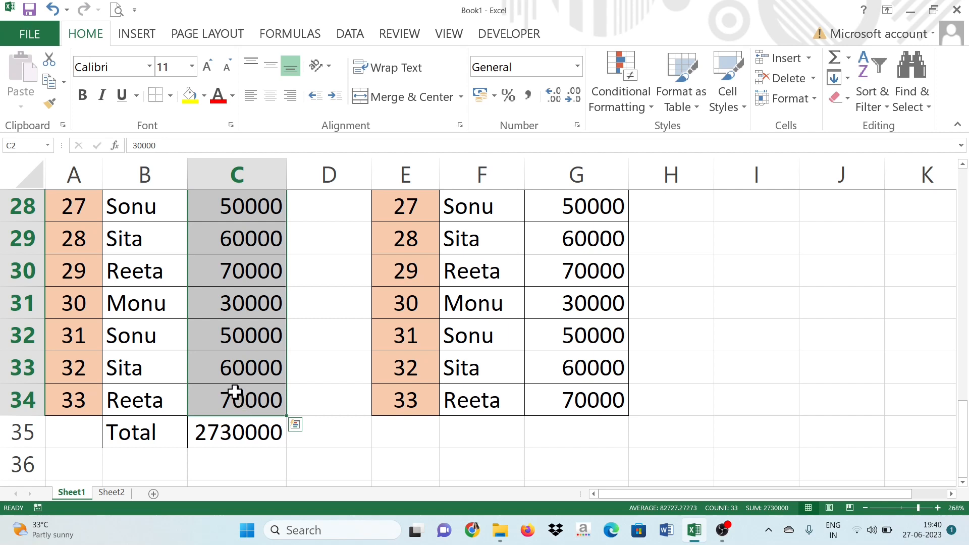
{"action": "double_click", "coordinate": [229, 430]}
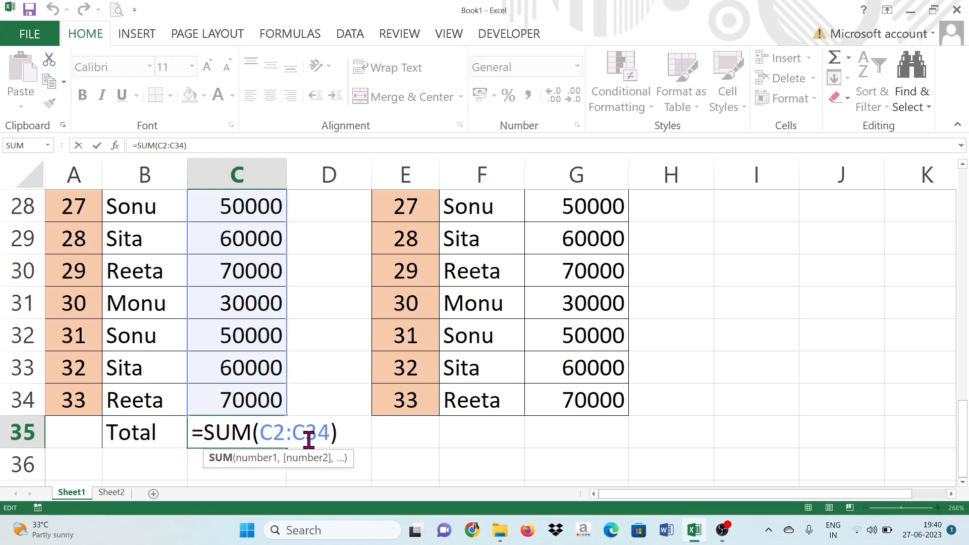
{"action": "key", "text": "Escape"}
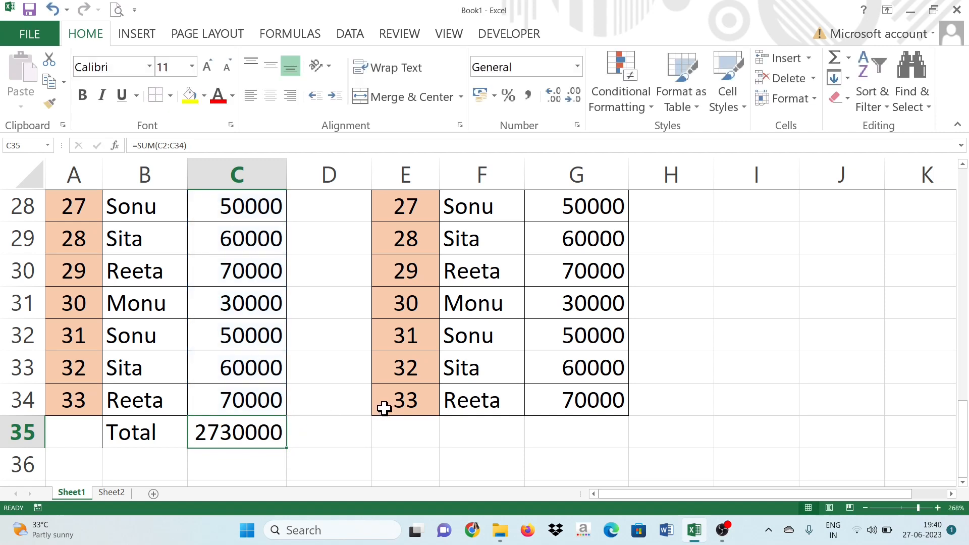
Enter the label Total in cell F35, beneath the second table's names.
{"action": "scroll", "coordinate": [468, 330], "scroll_direction": "up", "scroll_amount": 9}
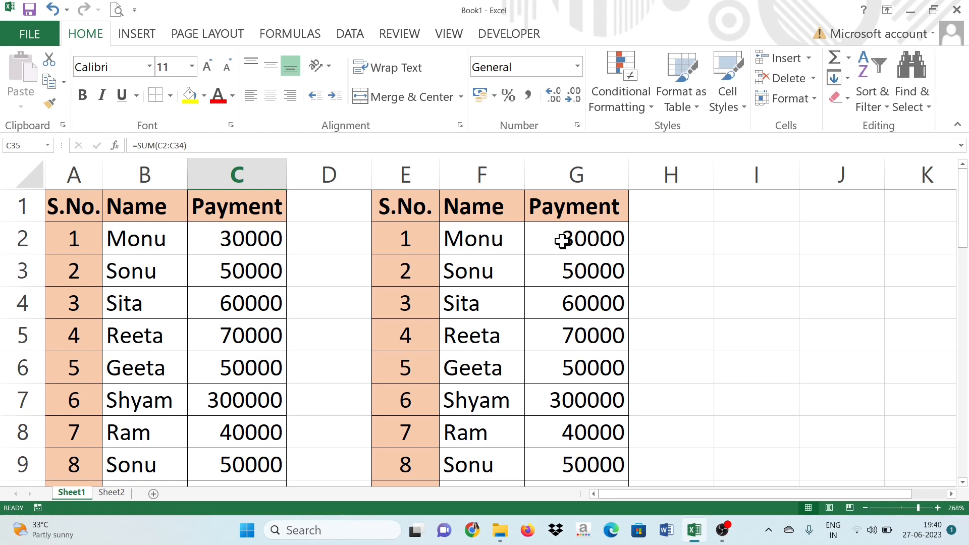
{"action": "scroll", "coordinate": [564, 242], "scroll_direction": "down", "scroll_amount": 8}
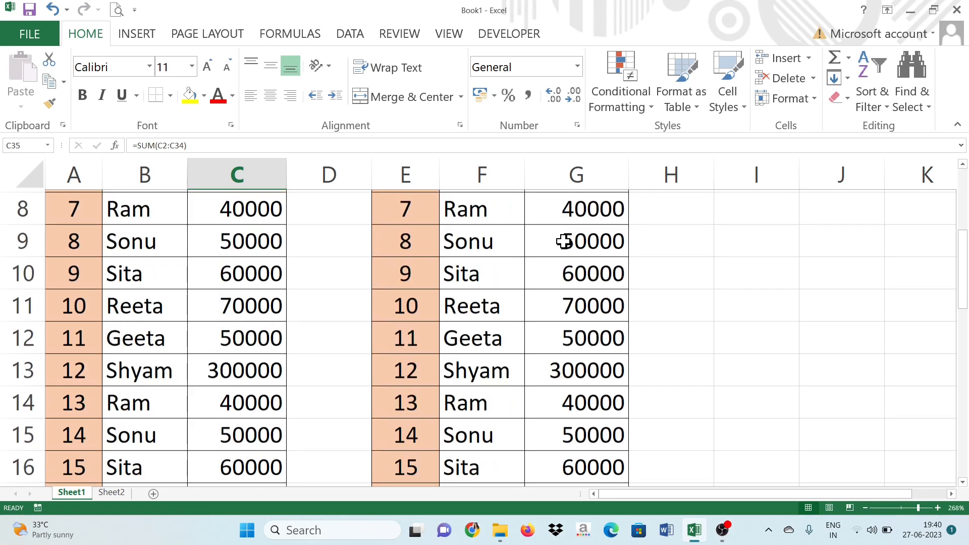
{"action": "scroll", "coordinate": [563, 241], "scroll_direction": "up", "scroll_amount": 8}
{"action": "scroll", "coordinate": [564, 241], "scroll_direction": "down", "scroll_amount": 16}
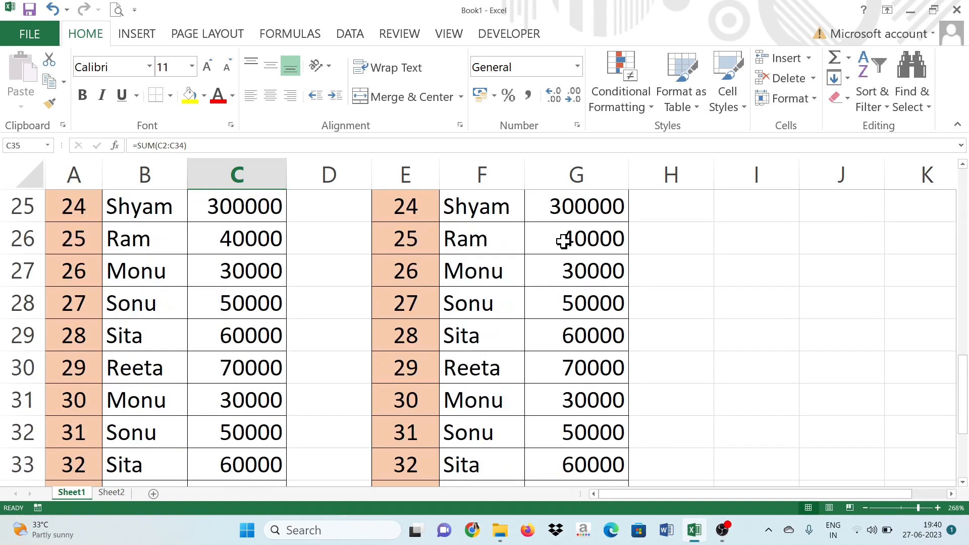
{"action": "scroll", "coordinate": [563, 241], "scroll_direction": "up", "scroll_amount": 6}
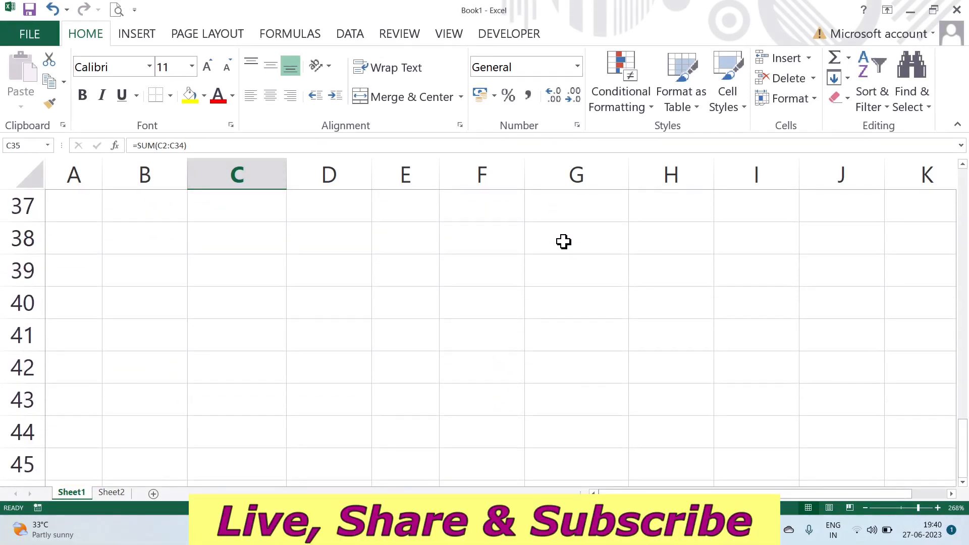
{"action": "left_click", "coordinate": [474, 331]}
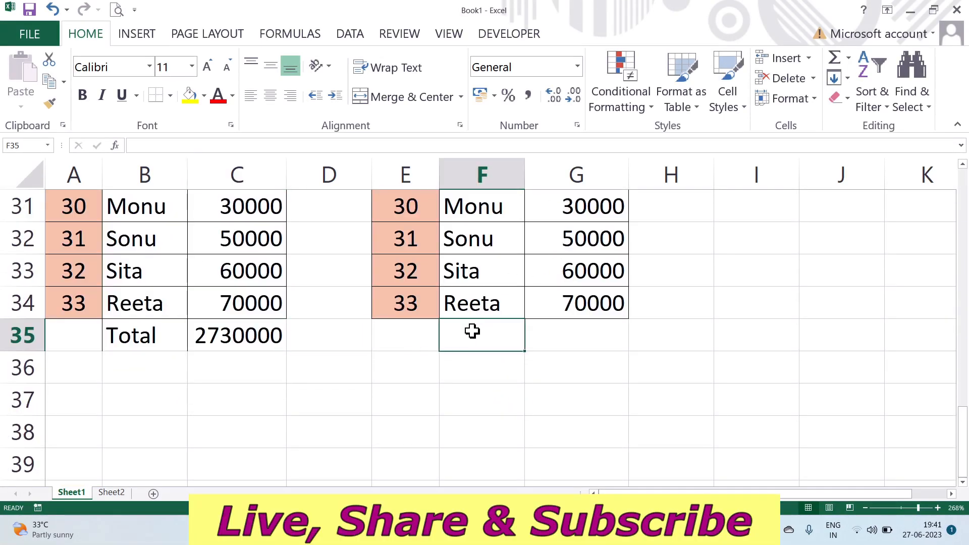
{"action": "type", "text": "Total"}
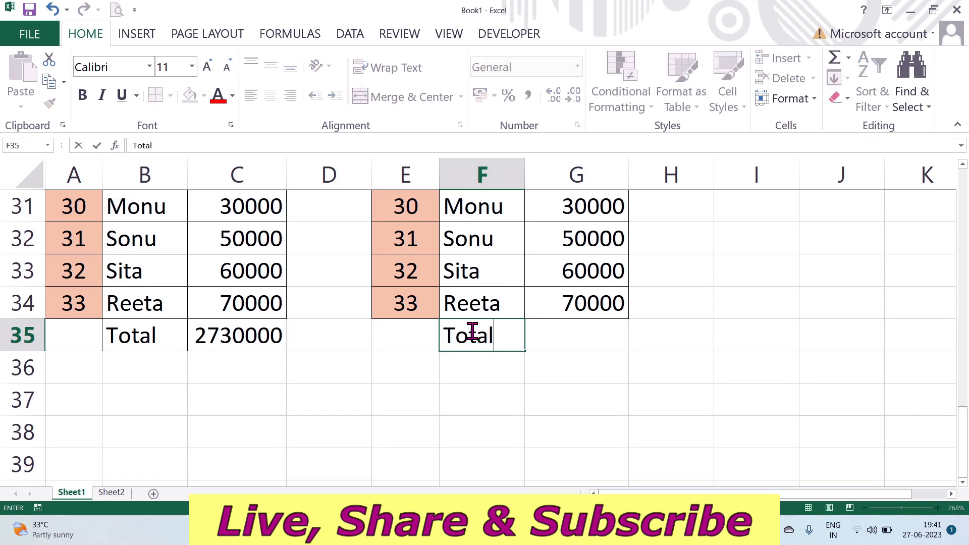
{"action": "key", "text": "Tab"}
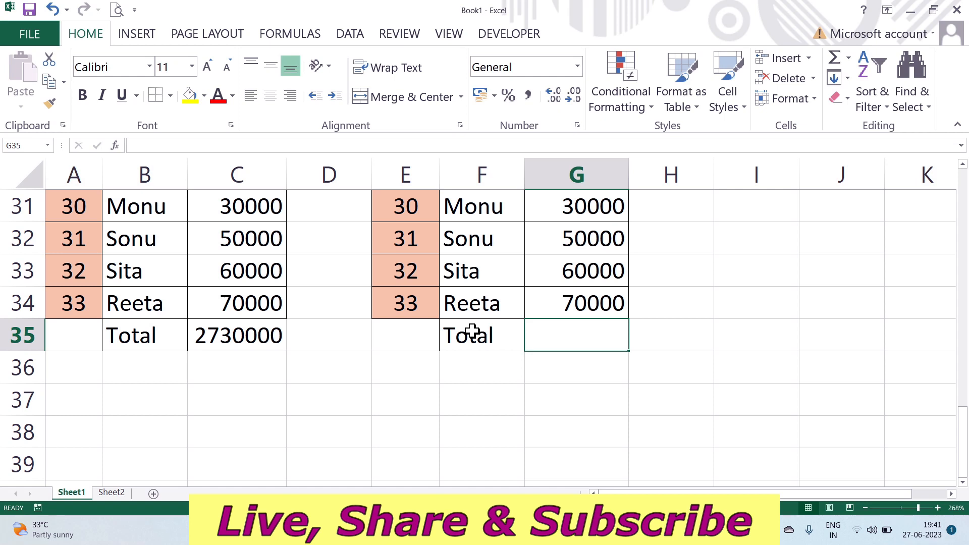
Begin a SUBTOTAL formula in cell G35 for the second table's payments.
{"action": "type", "text": "="}
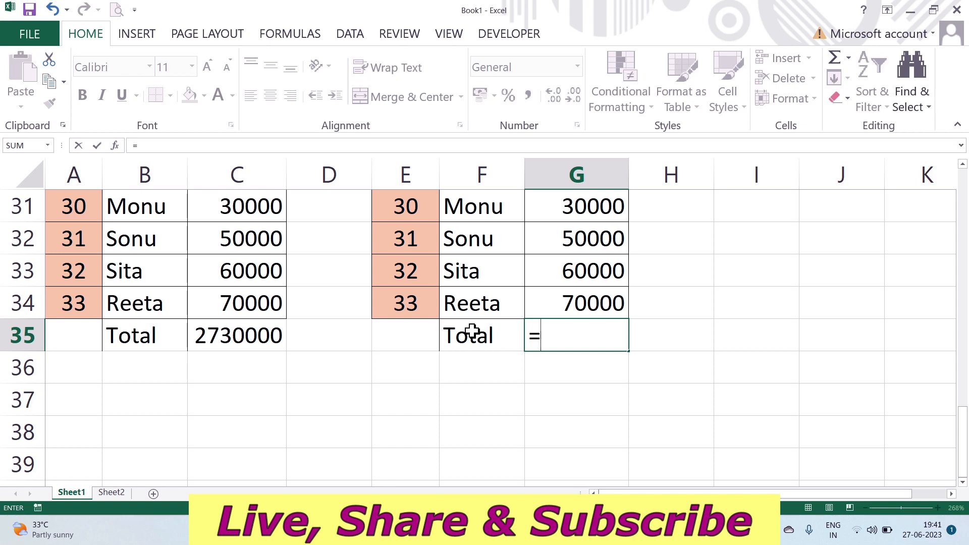
{"action": "type", "text": "sub"}
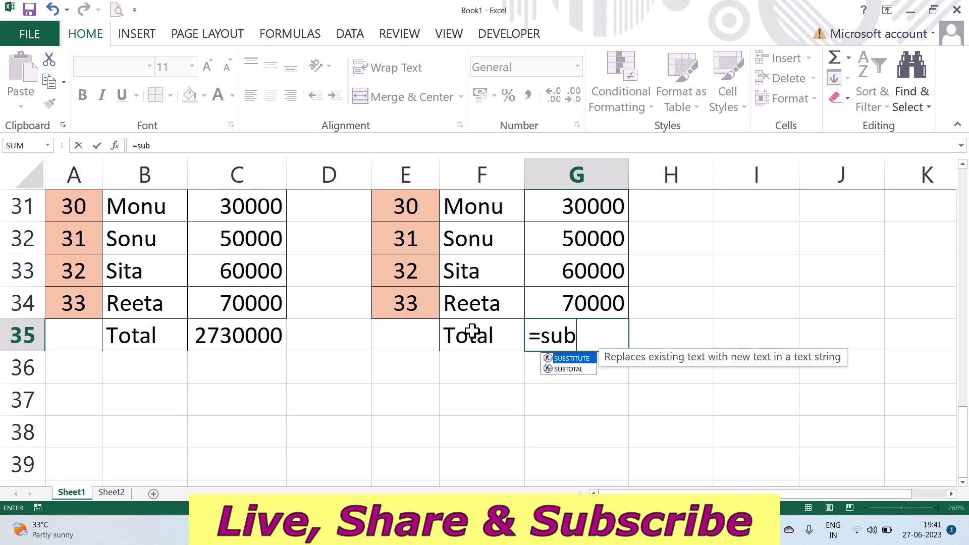